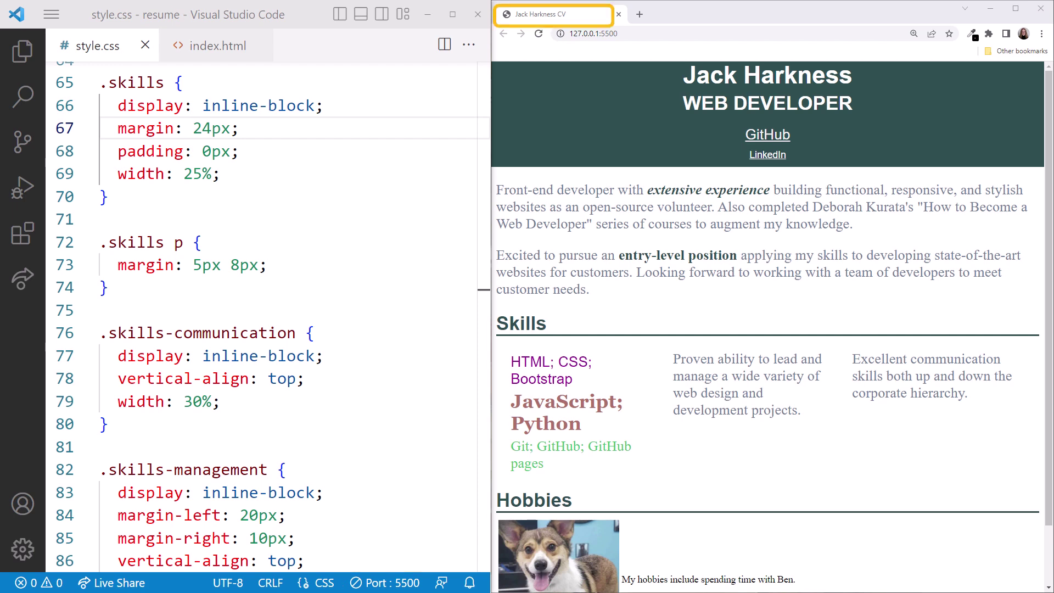
Open Chrome DevTools on the resume page, showing Elements and Styles
key(F12)
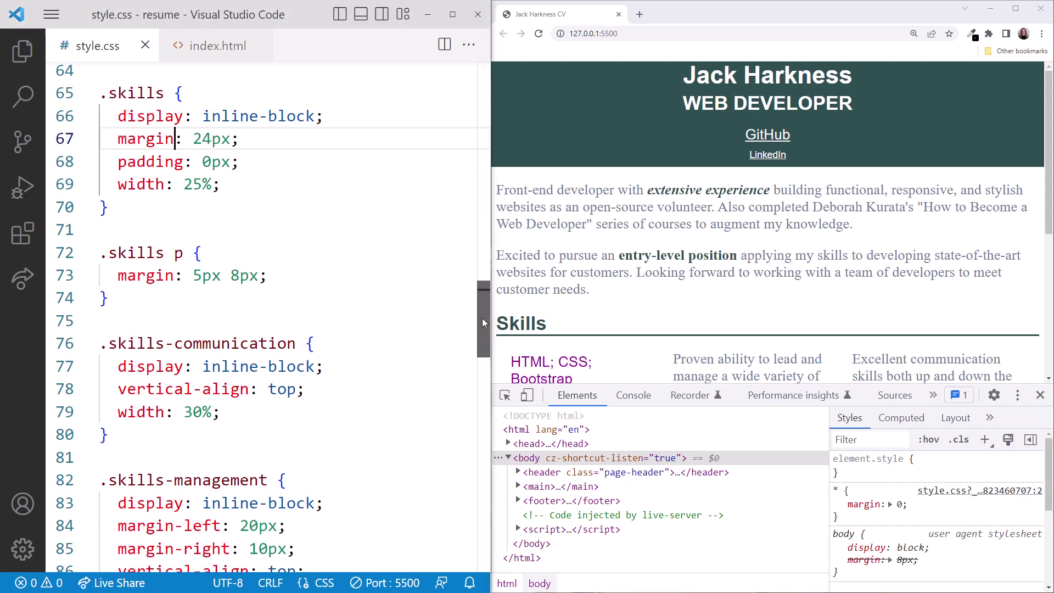
scroll(289, 247, up, 15)
Insert 'p { color: red; }' at line 1 of style.css and save it
click(99, 75)
key(Return)
key(Return)
key(Up)
key(Up)
text(p {)
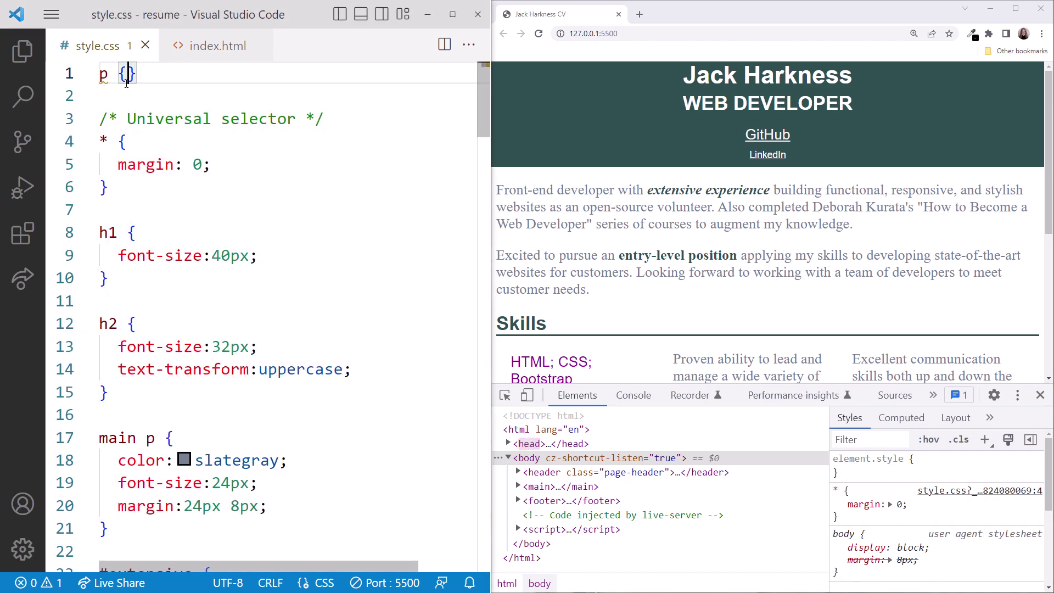
key(Return)
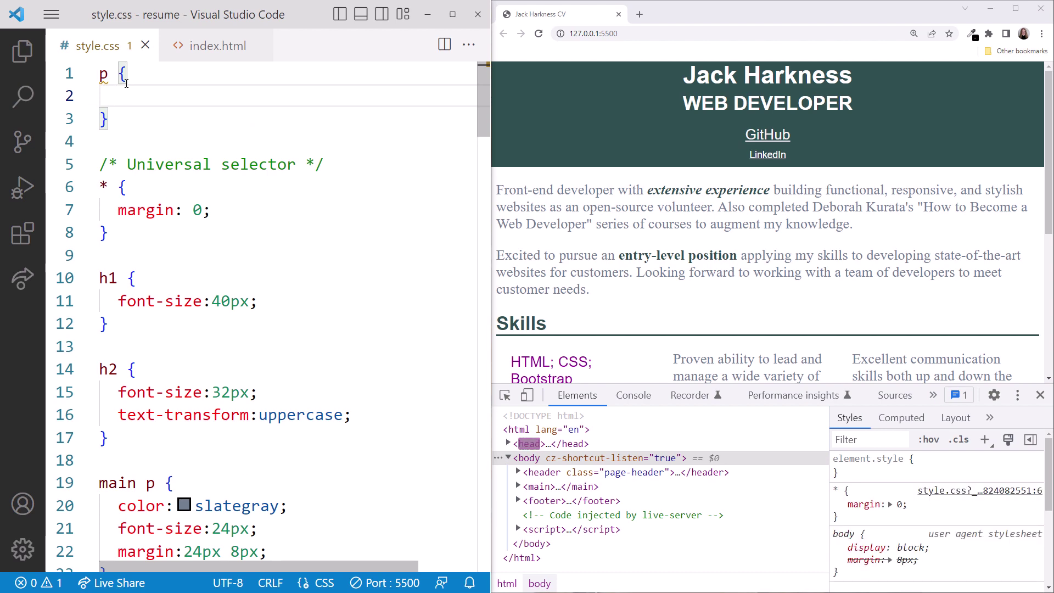
text(color: re)
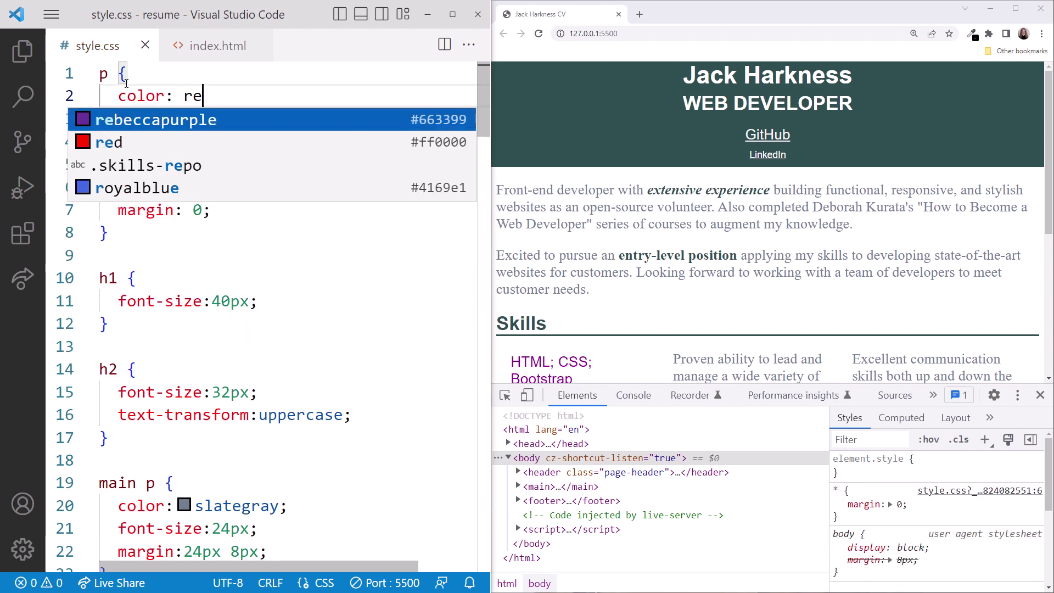
text(d;)
key(ctrl+s)
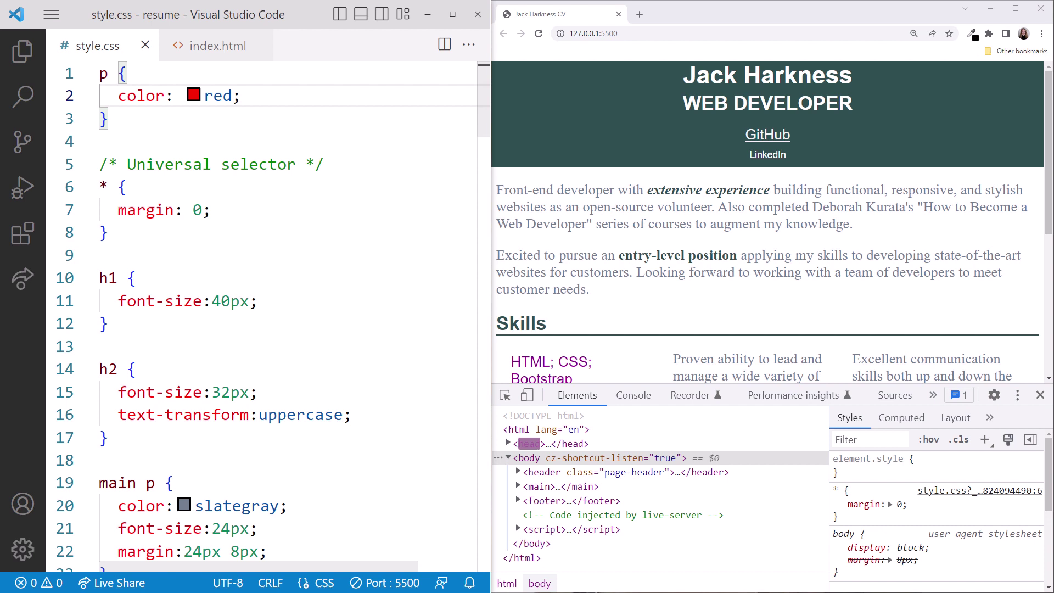
scroll(1038, 241, down, 5)
scroll(1038, 241, down, 1)
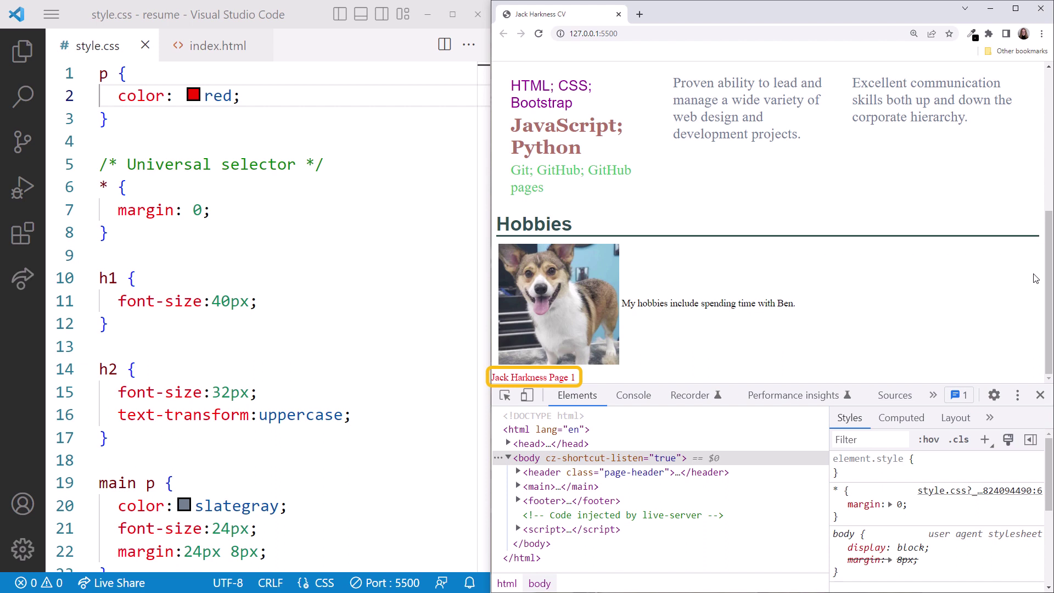
scroll(1036, 278, up, 3)
scroll(1036, 278, up, 3)
scroll(1035, 279, up, 3)
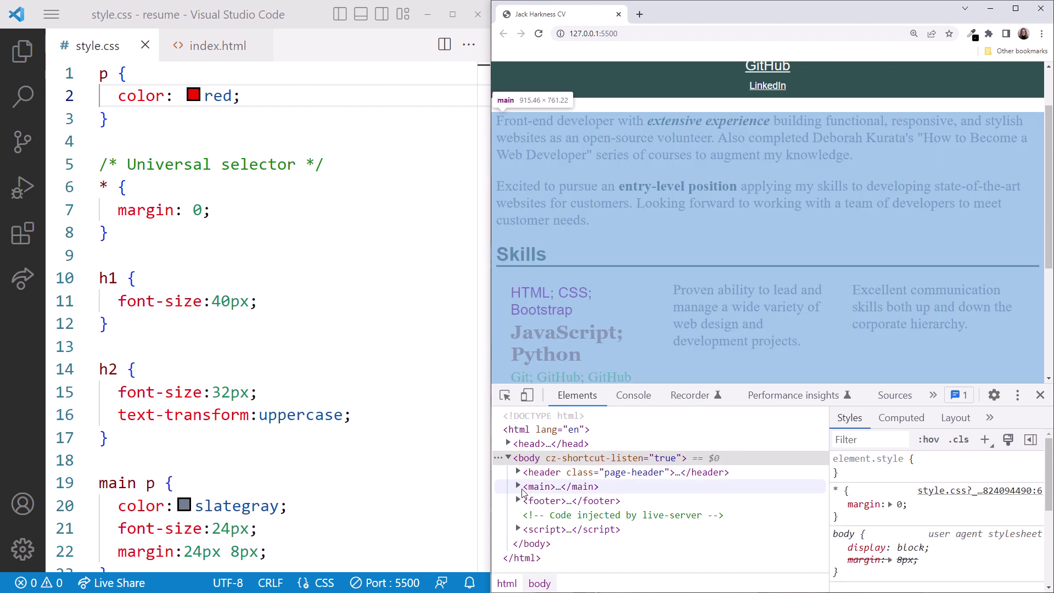
Inspect main's first paragraph and the footer paragraph to compare their winning color rules
click(520, 487)
click(544, 501)
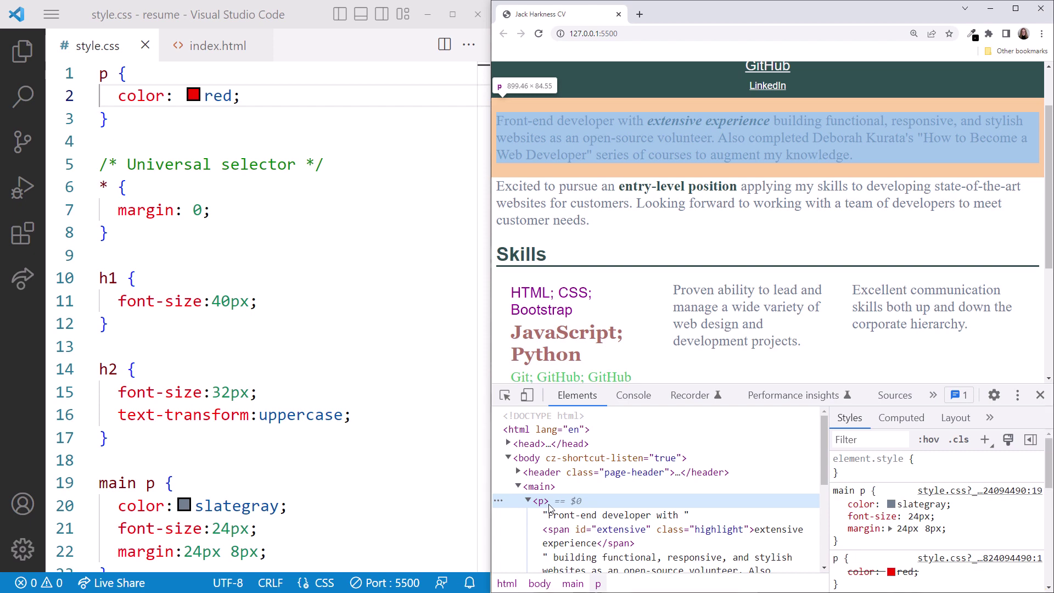
scroll(766, 206, down, 3)
scroll(766, 206, down, 3)
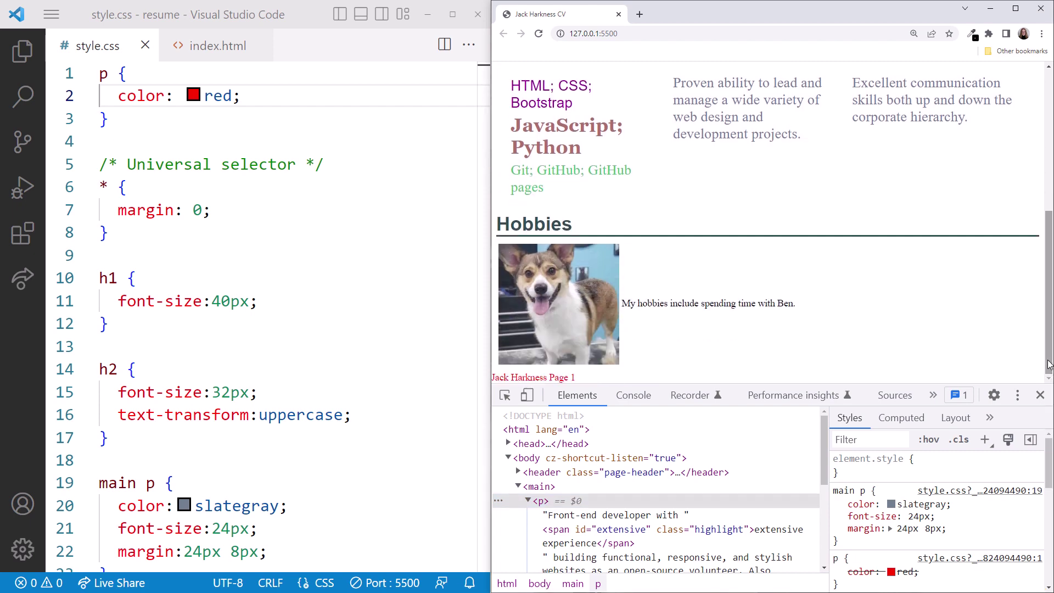
scroll(659, 495, down, 3)
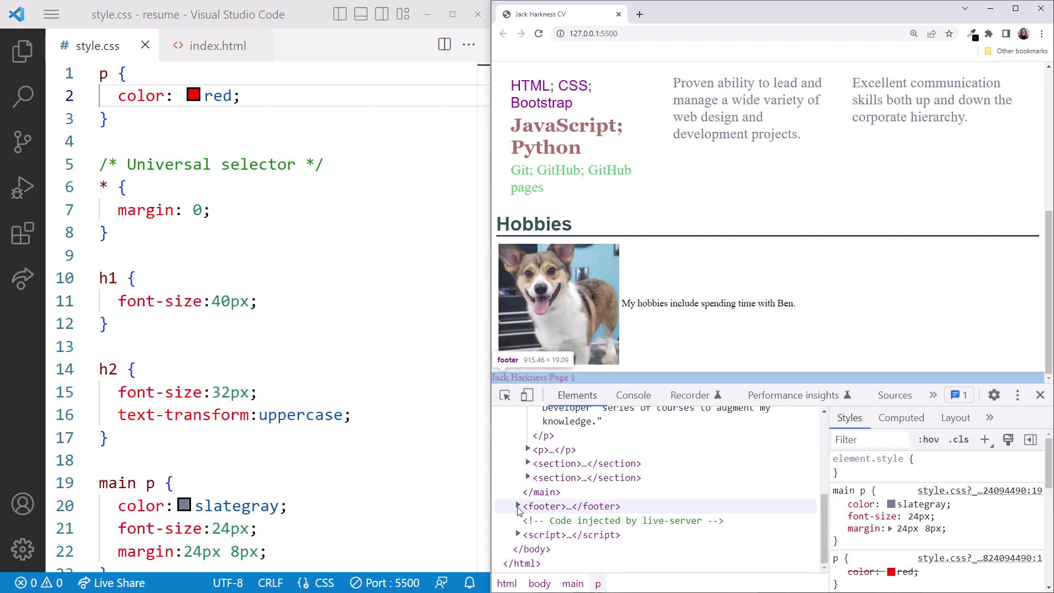
click(517, 506)
click(557, 521)
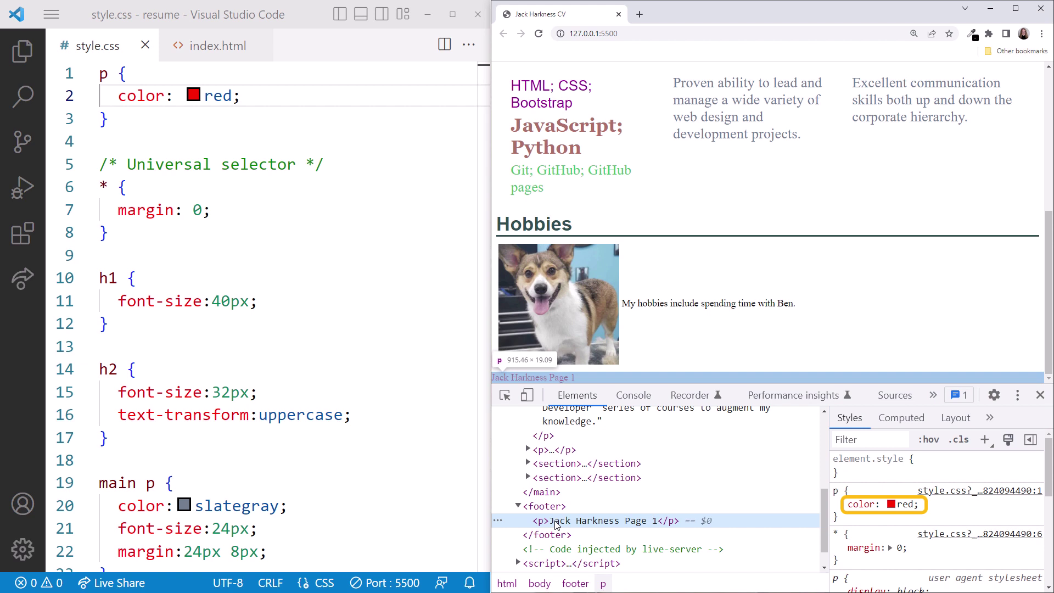
Change the test selector to 'main p', save, and re-inspect the intro paragraph
click(103, 73)
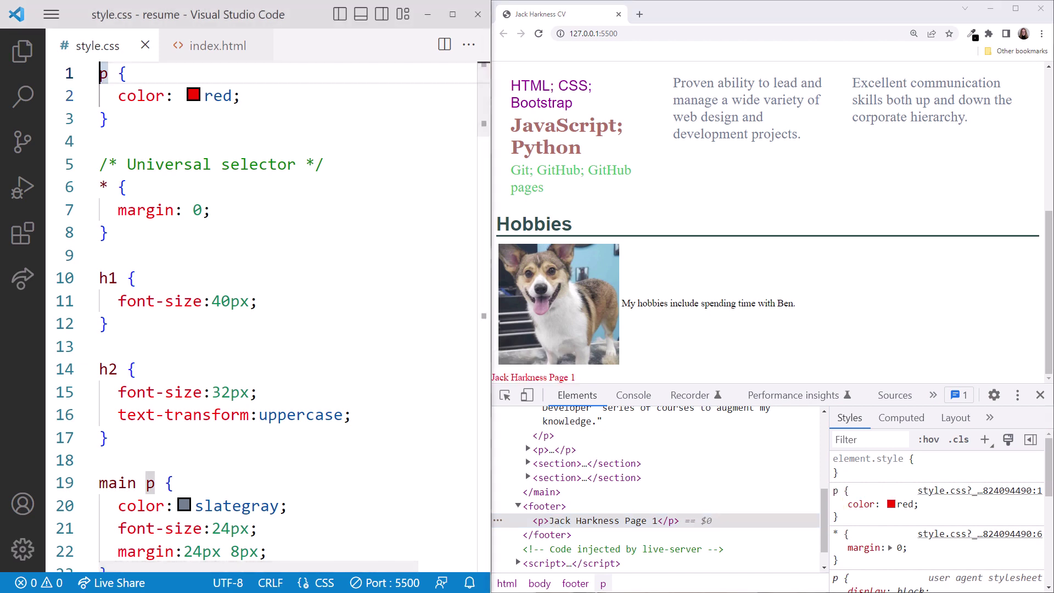
text(main)
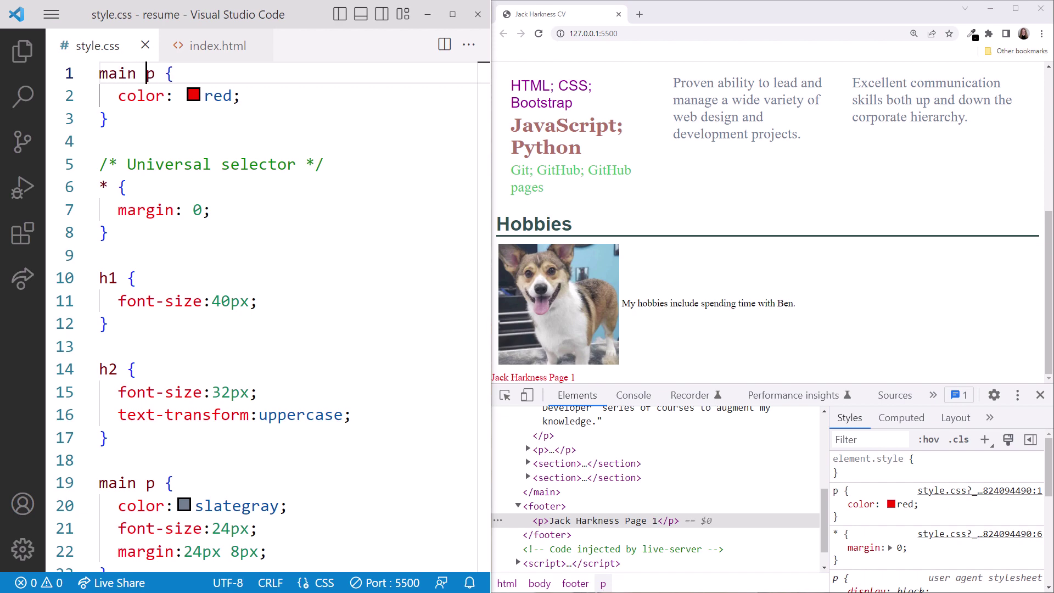
key(ctrl+s)
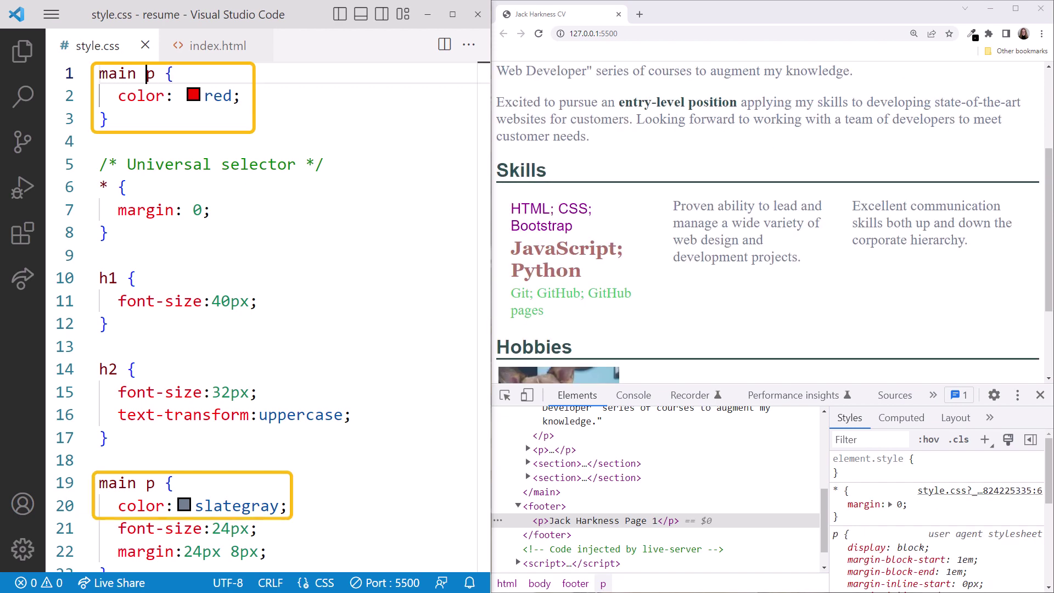
scroll(767, 206, up, 1)
scroll(766, 205, up, 1)
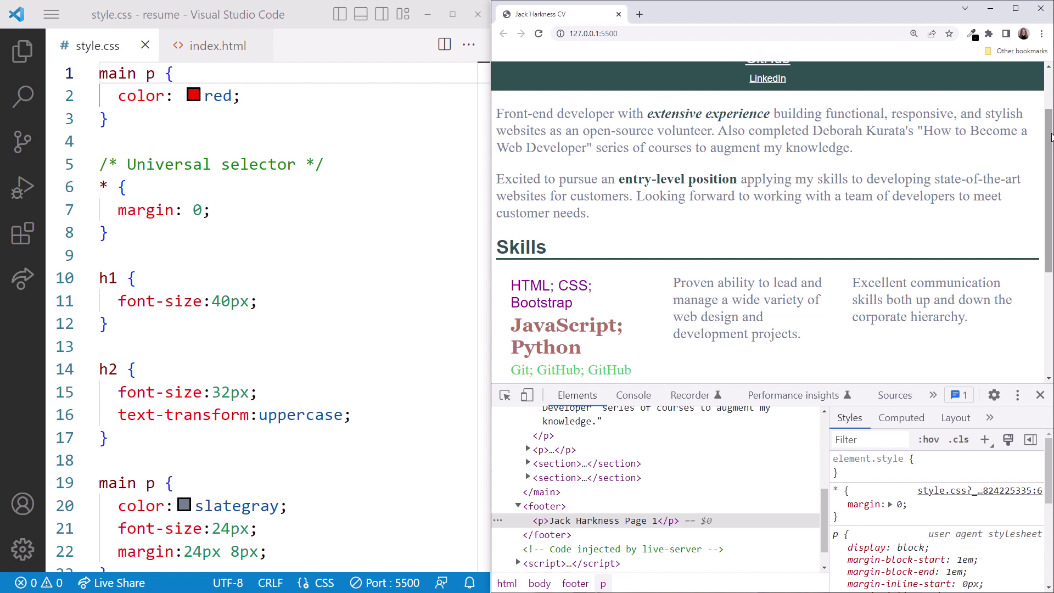
scroll(659, 487, up, 3)
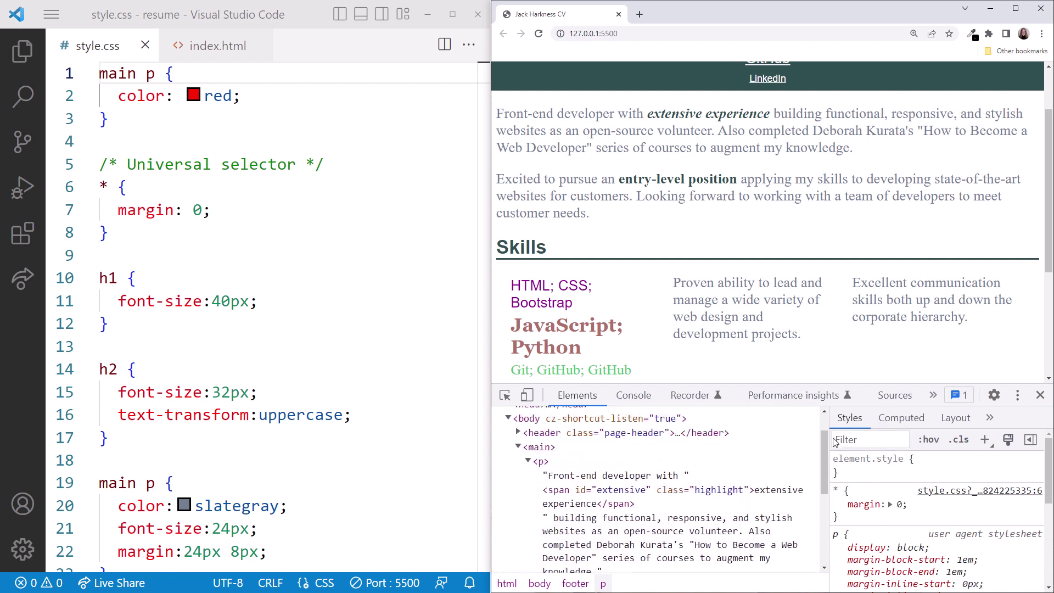
click(541, 461)
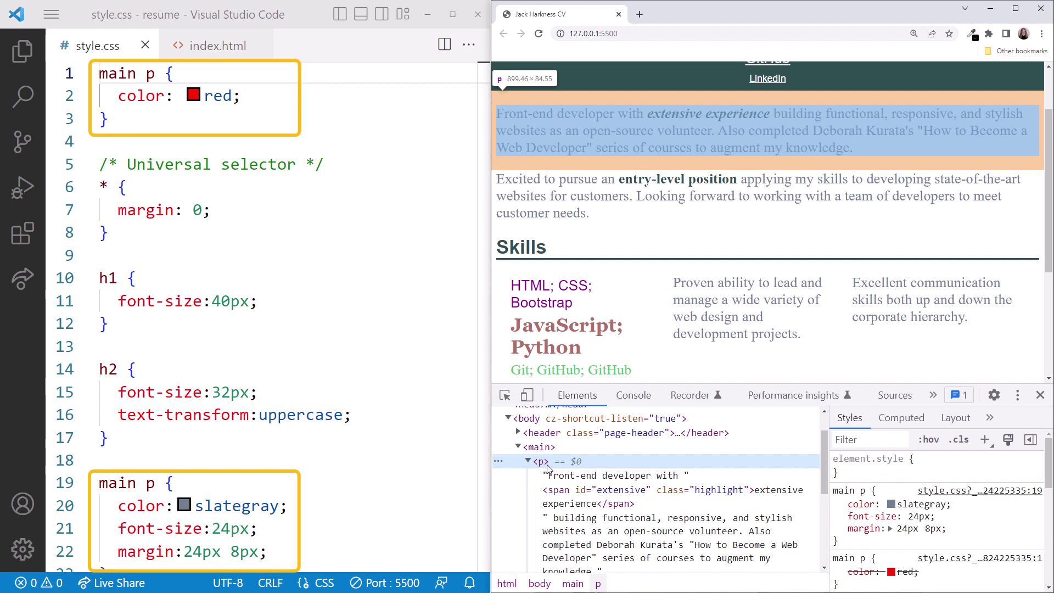
Move the red main p rule from the top to below the slategray main p block
drag(111, 119, 99, 73)
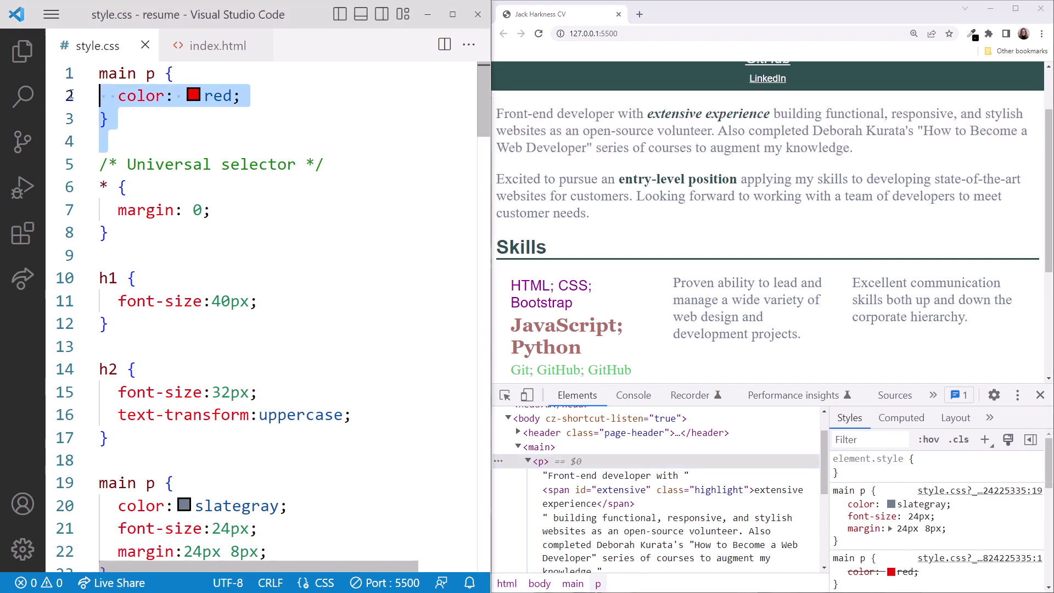
key(Delete)
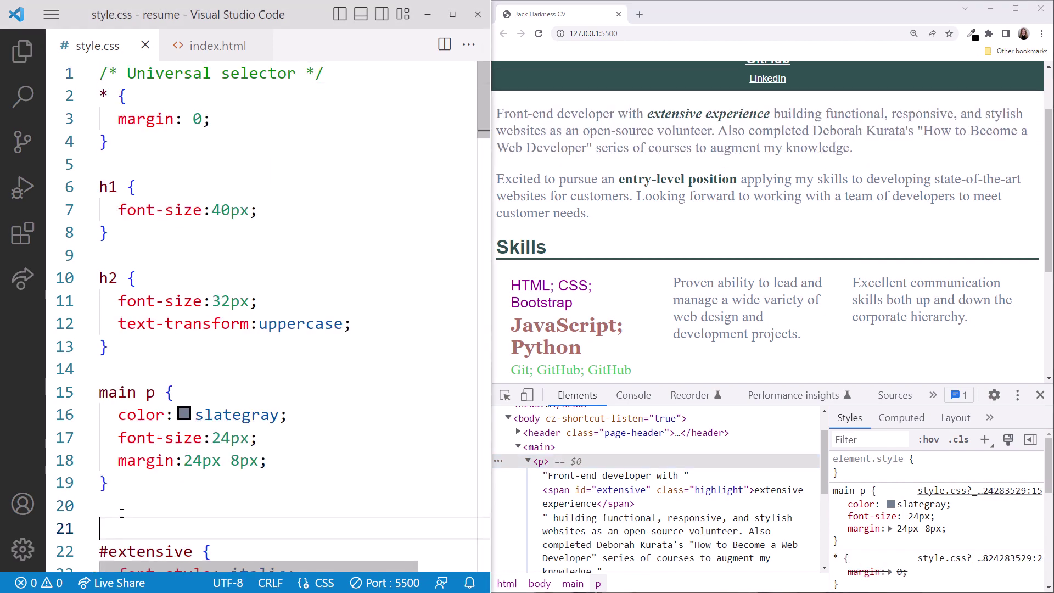
text(main p {   color: red; })
key(BackSpace)
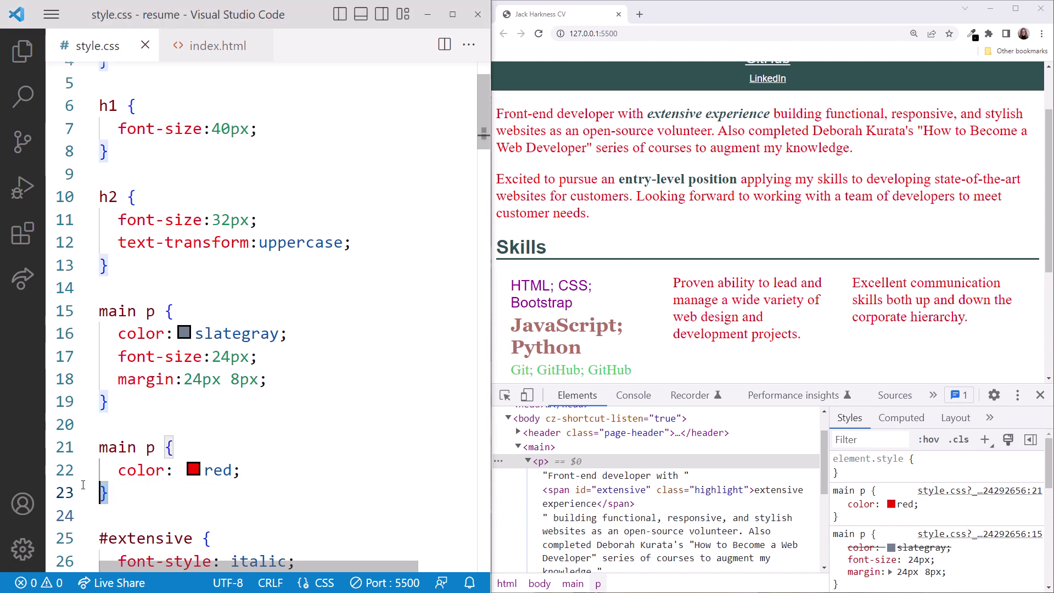
Delete the pasted red main p rule and its leftover empty line
drag(122, 515, 59, 432)
key(Delete)
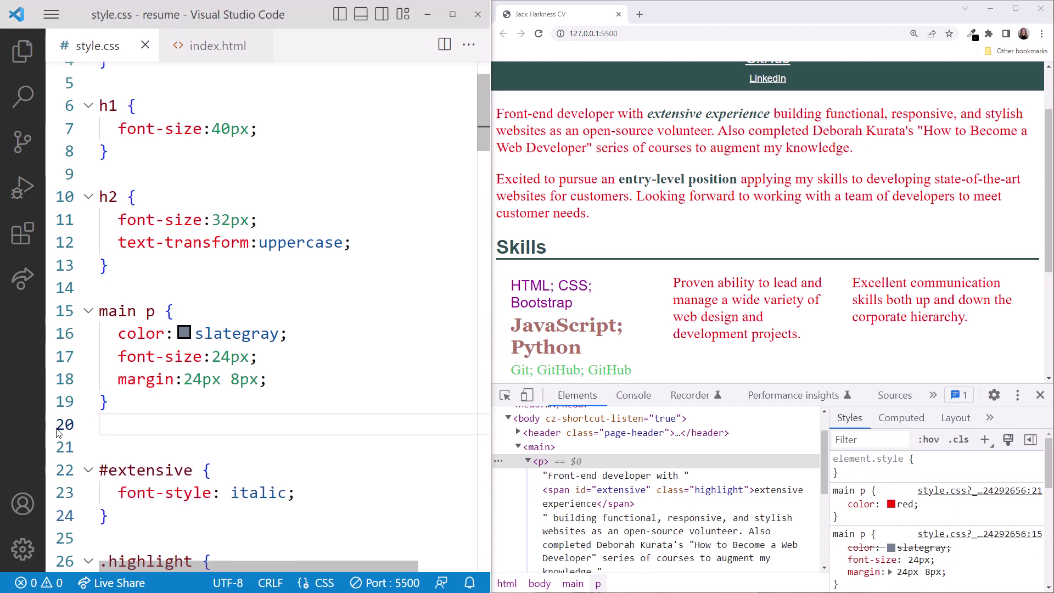
key(BackSpace)
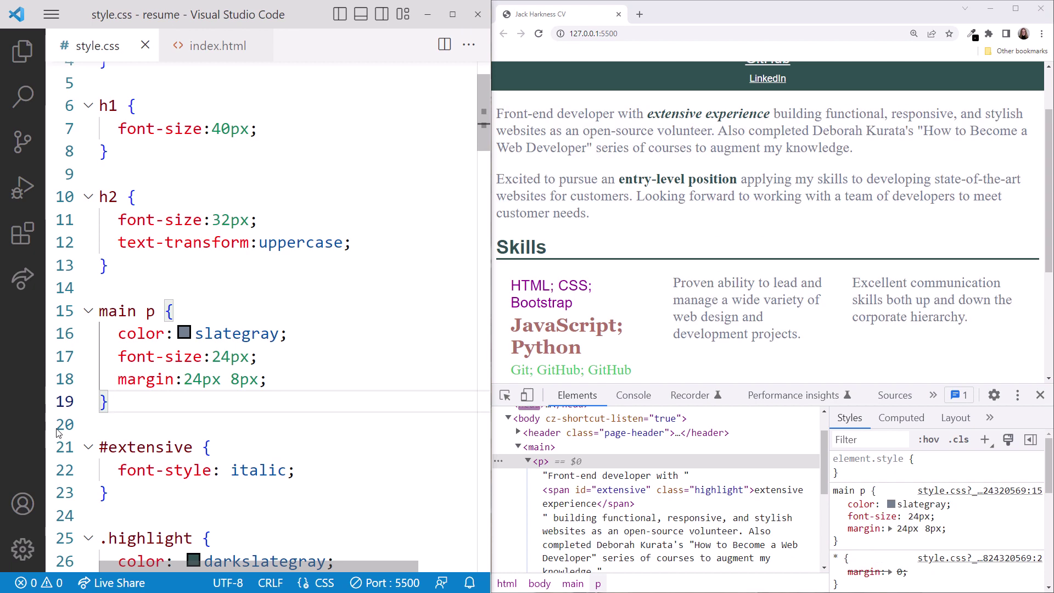